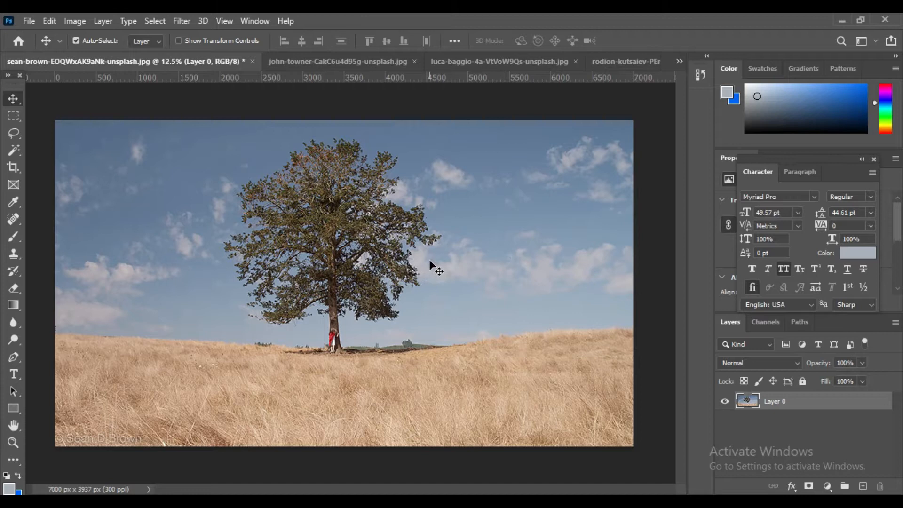
Duplicate the lone tree photo's layer
{"action": "scroll", "coordinate": [389, 258], "scroll_direction": "up", "scroll_amount": 1}
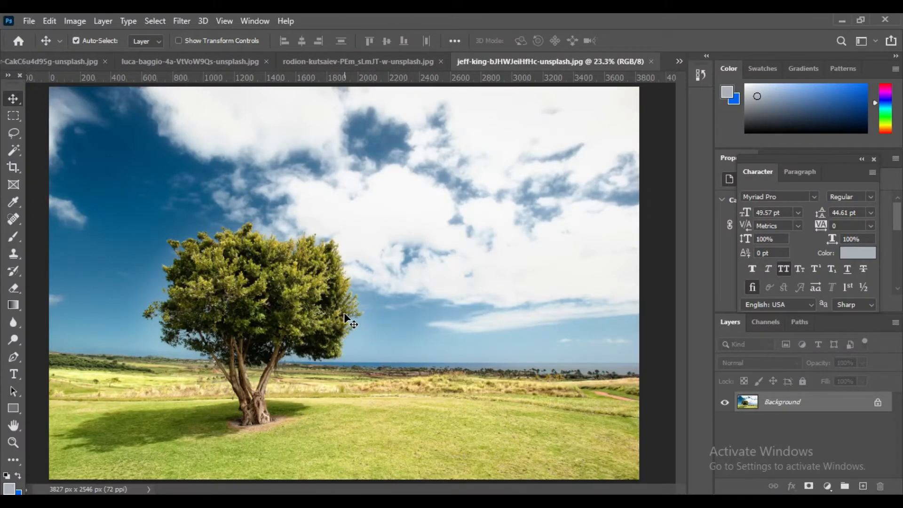
{"action": "key", "text": "ctrl+minus"}
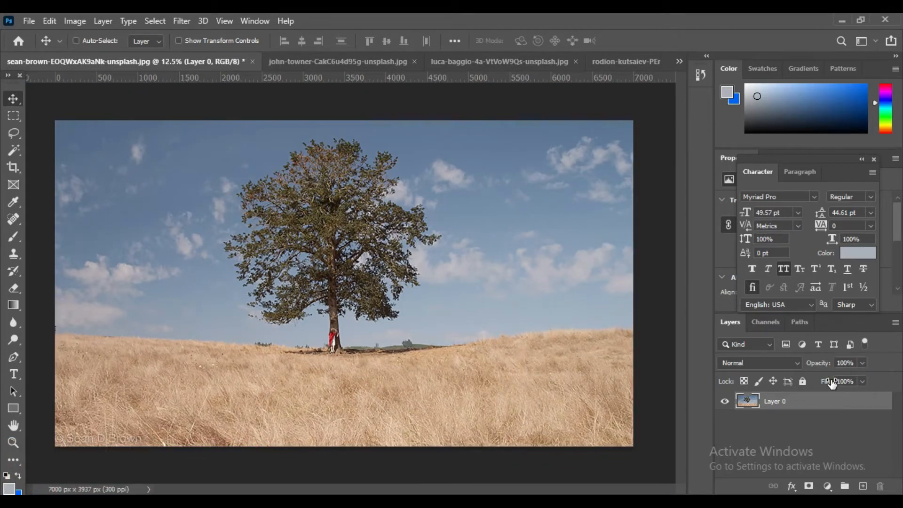
{"action": "key", "text": "ctrl+j"}
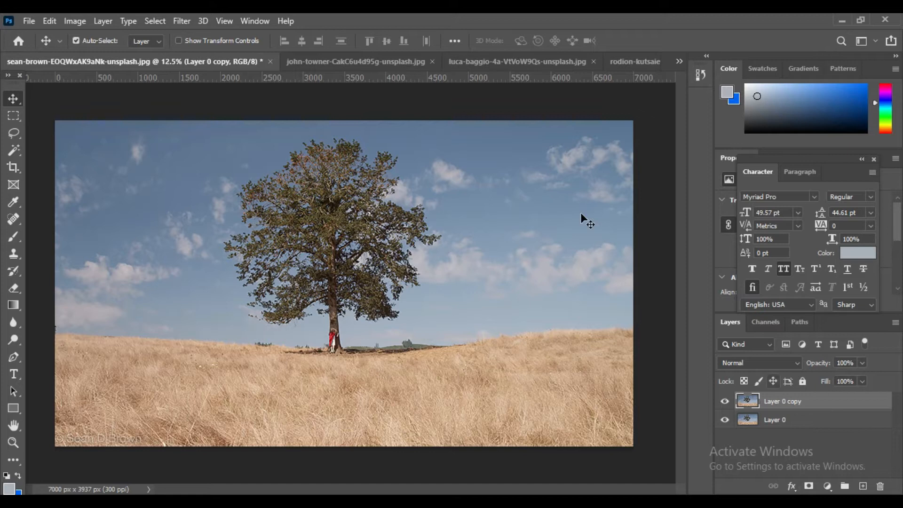
Start a Color Range selection on the layer copy and sample the blue sky between the tree's branches
{"action": "left_click", "coordinate": [796, 409]}
{"action": "left_click", "coordinate": [156, 20]}
{"action": "left_click", "coordinate": [198, 149]}
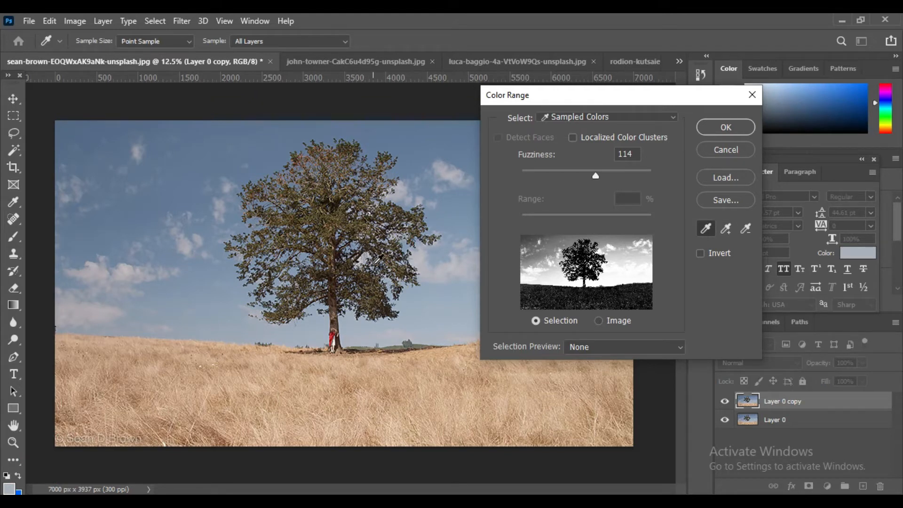
{"action": "key", "text": "ctrl+plus"}
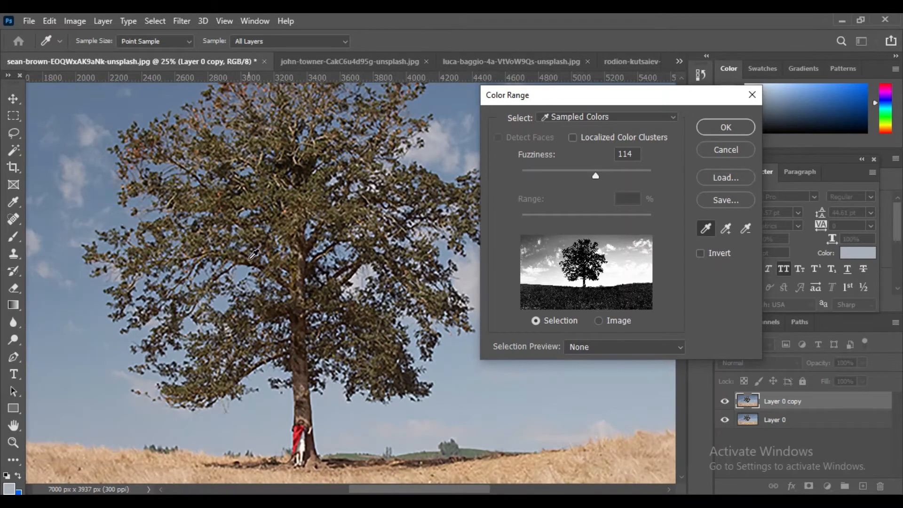
{"action": "left_click", "coordinate": [249, 265]}
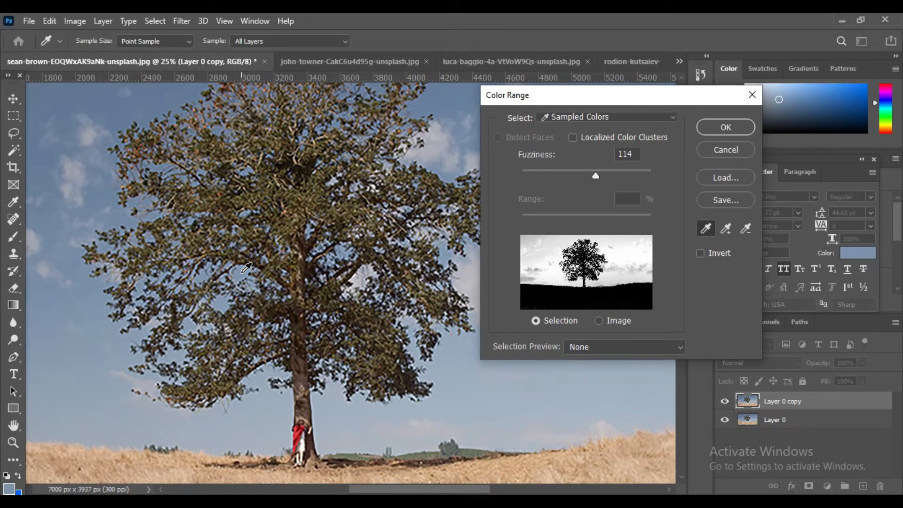
{"action": "left_click", "coordinate": [253, 168]}
{"action": "left_click", "coordinate": [243, 267]}
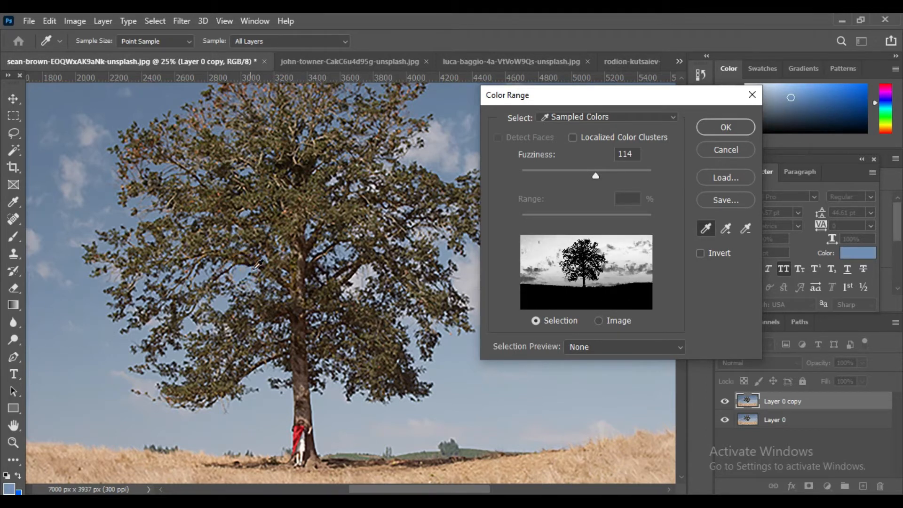
{"action": "left_click", "coordinate": [223, 299]}
{"action": "left_click", "coordinate": [153, 213]}
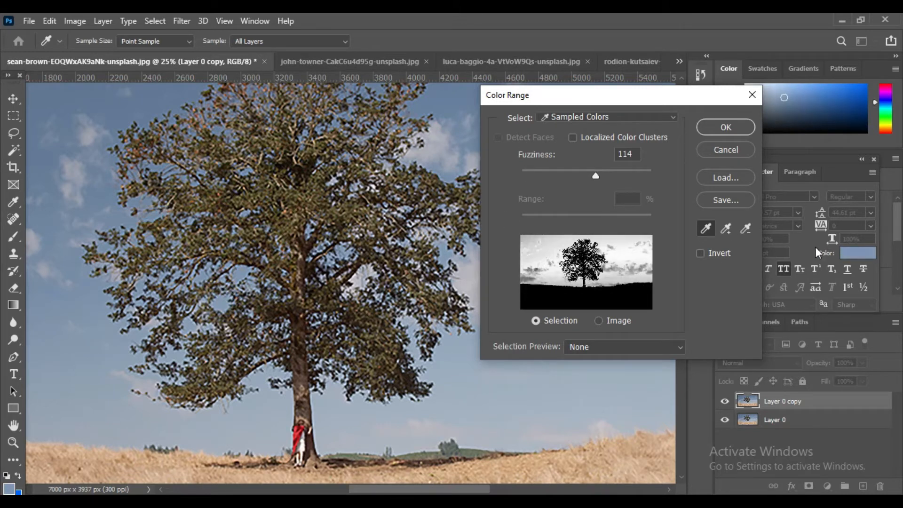
{"action": "left_click", "coordinate": [222, 297]}
{"action": "left_click", "coordinate": [222, 303]}
Set the Color Range fuzziness to 100 and create the sky selection
{"action": "left_click", "coordinate": [593, 174]}
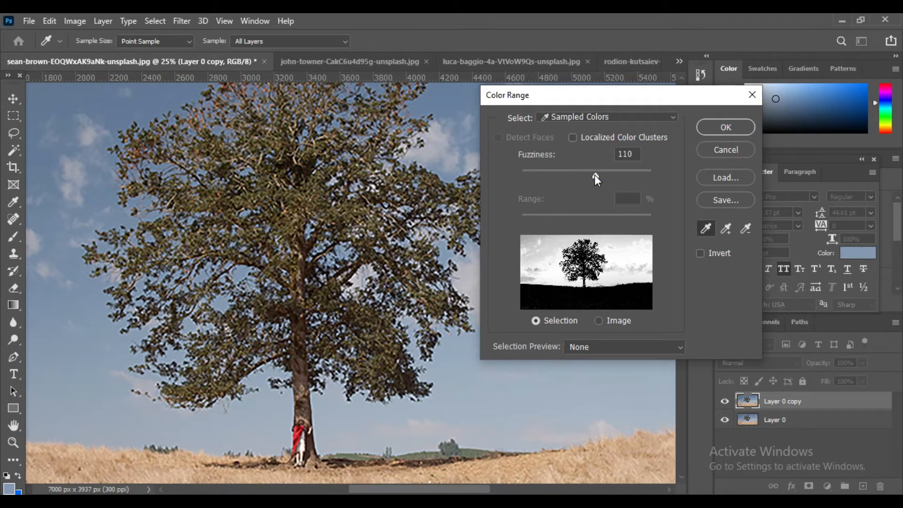
{"action": "left_click", "coordinate": [581, 177]}
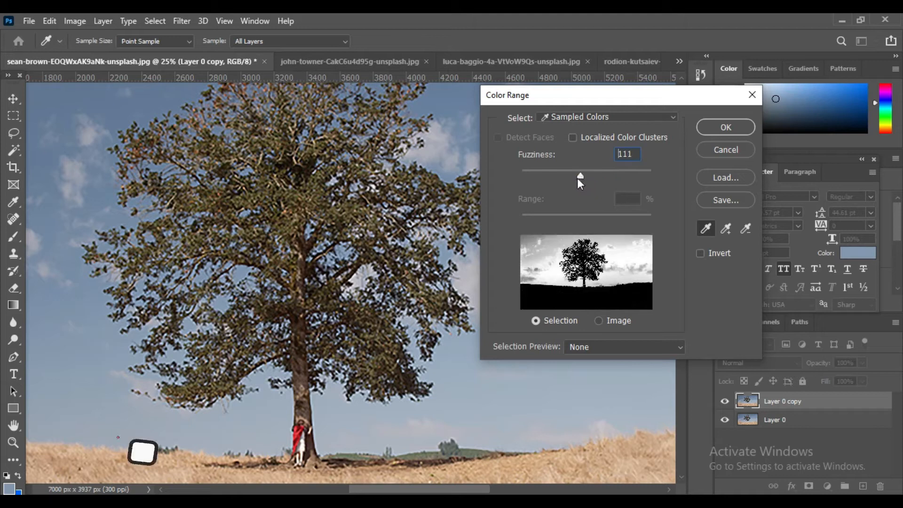
{"action": "left_click", "coordinate": [591, 177]}
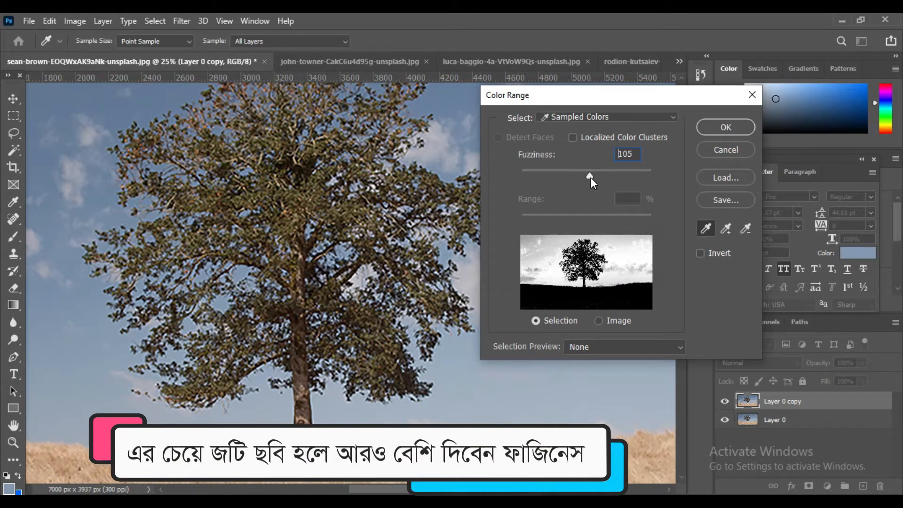
{"action": "left_click_drag", "start_coordinate": [591, 176], "coordinate": [579, 182]}
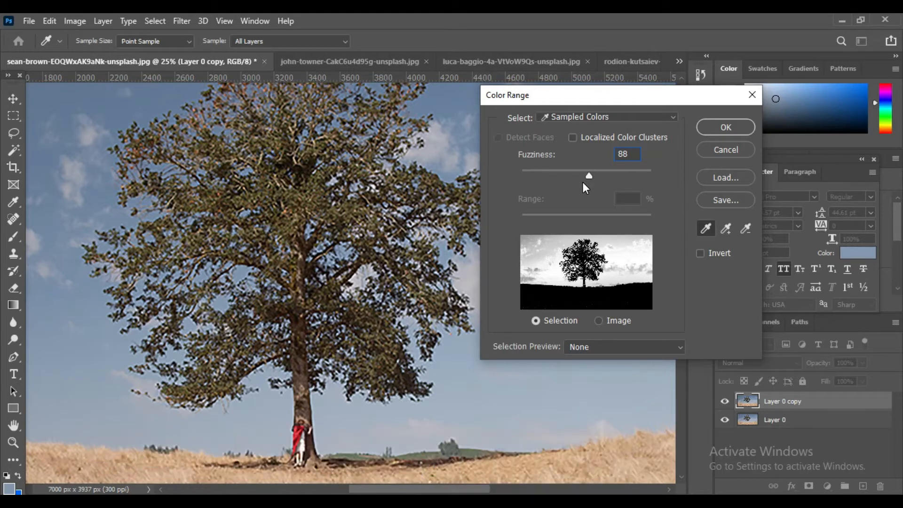
{"action": "left_click_drag", "start_coordinate": [590, 174], "coordinate": [587, 177]}
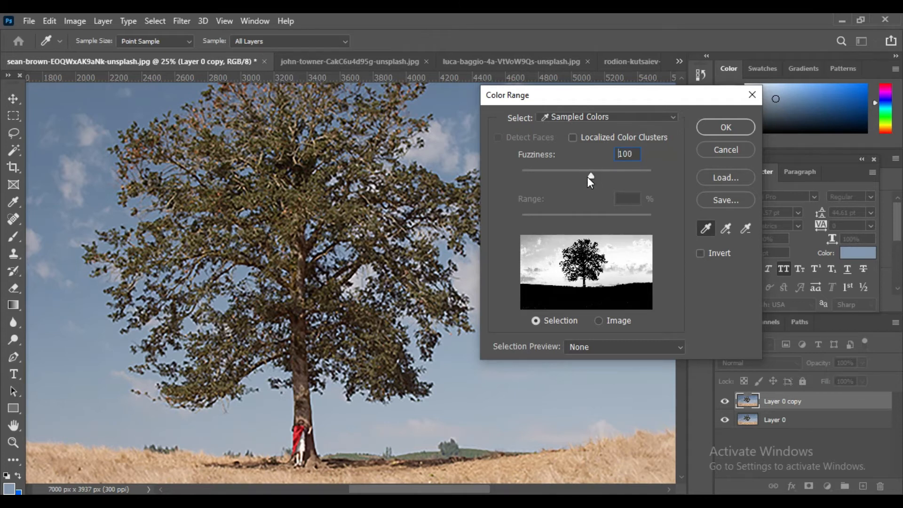
{"action": "left_click", "coordinate": [721, 131]}
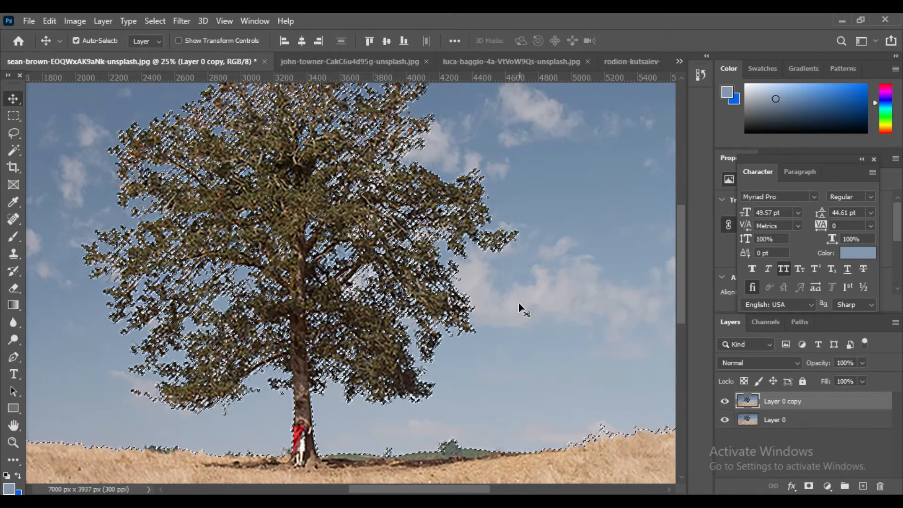
Add the unselected cloud patches above the field to the sky selection with the Lasso tool
{"action": "scroll", "coordinate": [519, 308], "scroll_direction": "down", "scroll_amount": 3}
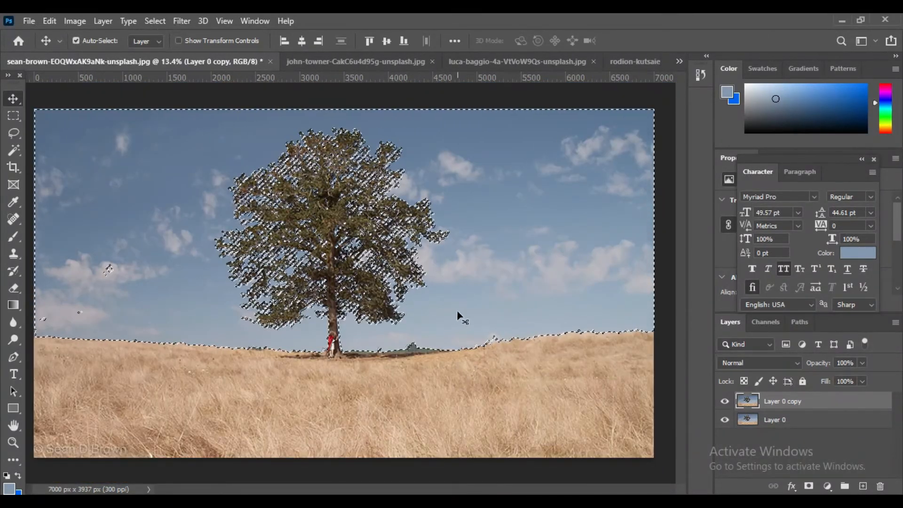
{"action": "key", "text": "l"}
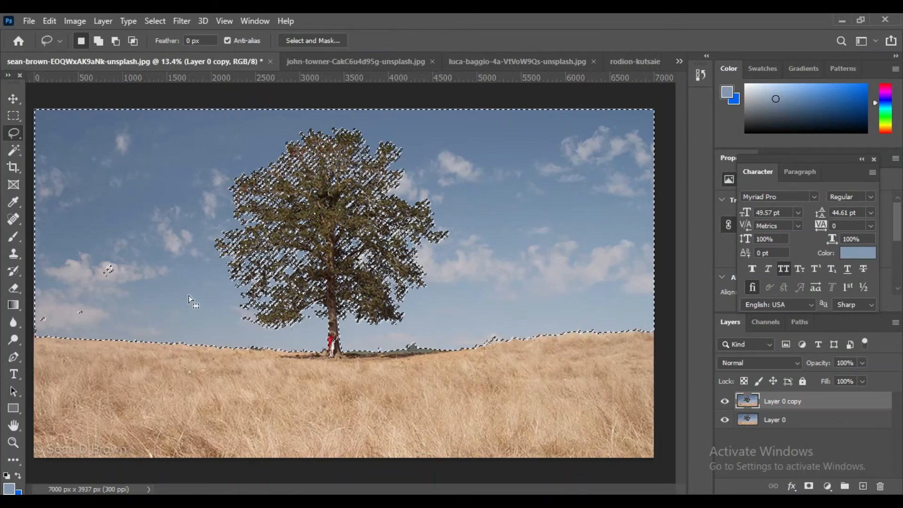
{"action": "mouse_move", "coordinate": [114, 255]}
{"action": "left_mouse_down"}
{"action": "mouse_move", "coordinate": [55, 288]}
{"action": "mouse_move", "coordinate": [37, 319]}
{"action": "left_mouse_up"}
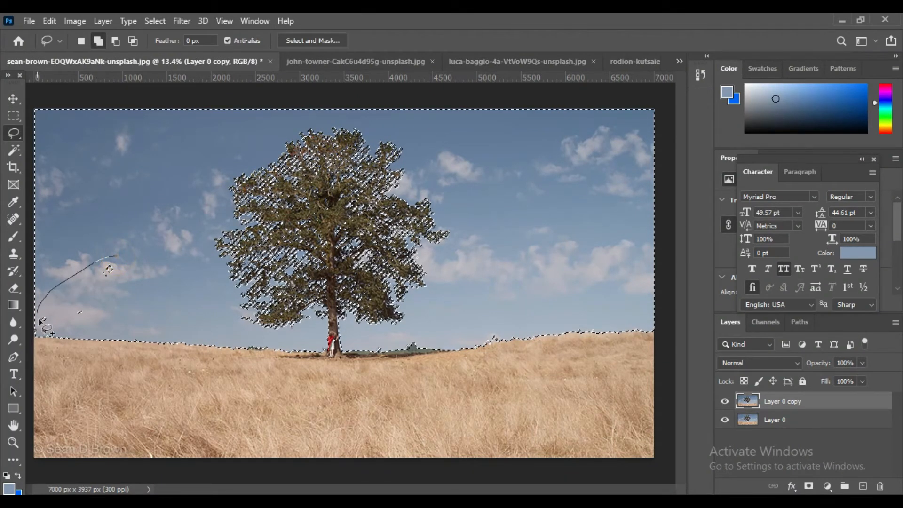
{"action": "left_click_drag", "start_coordinate": [129, 249], "coordinate": [131, 249]}
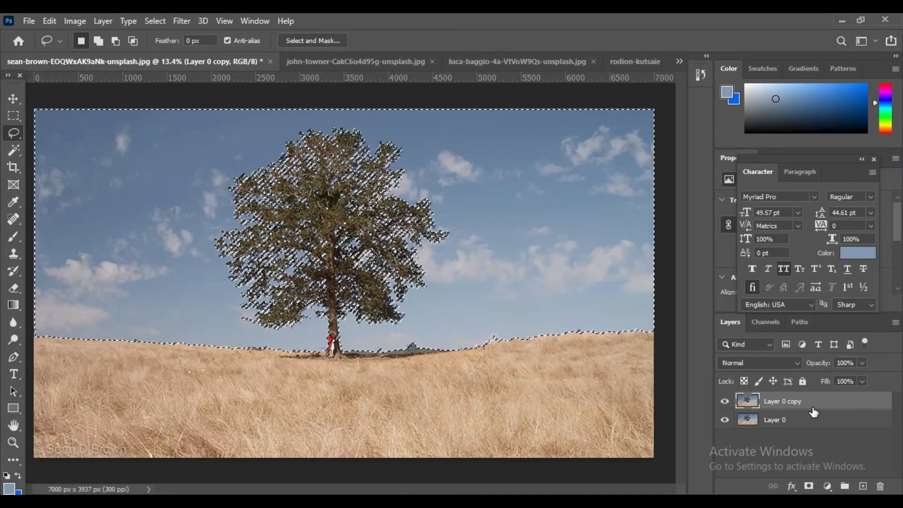
Feather the sky selection and invert it to select the tree and field
{"action": "key", "text": "shift+F6"}
{"action": "key", "text": "Return"}
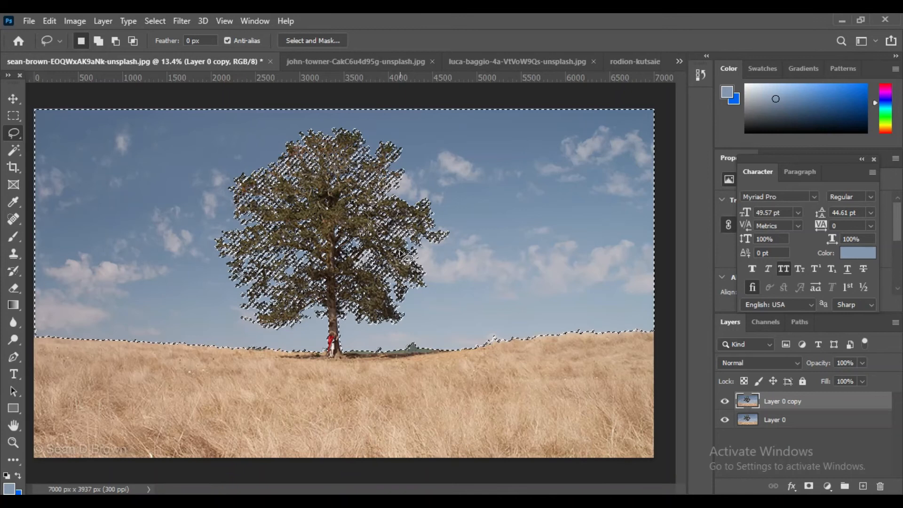
{"action": "key", "text": "ctrl+shift+i"}
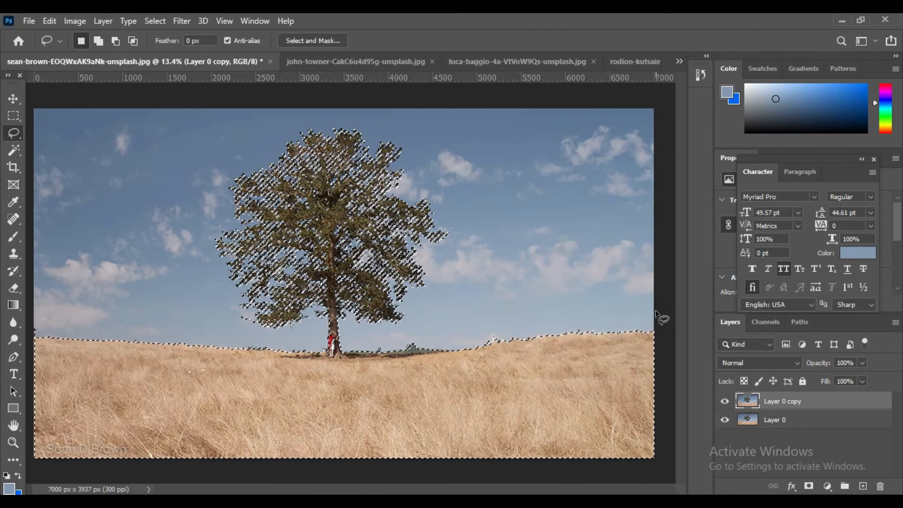
Mask Layer 0 copy with the tree and field selection and hide Layer 0
{"action": "left_click", "coordinate": [808, 487]}
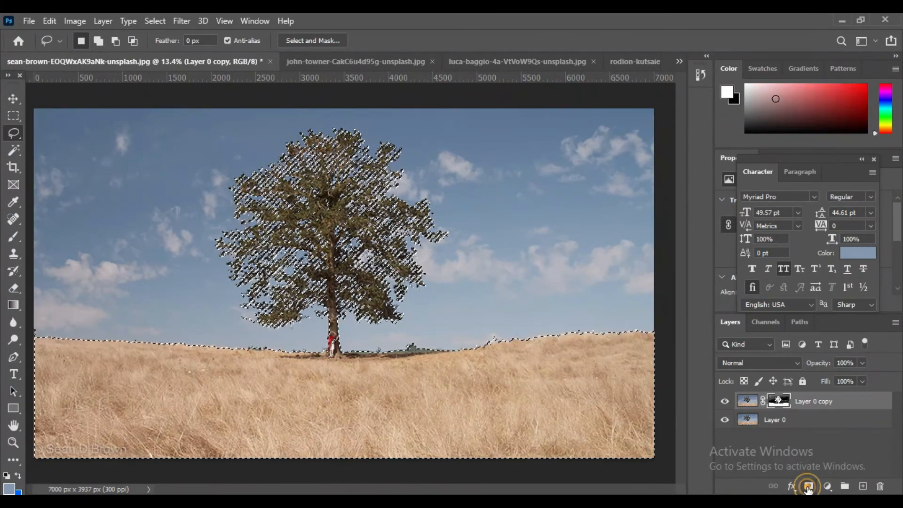
{"action": "left_click", "coordinate": [726, 422]}
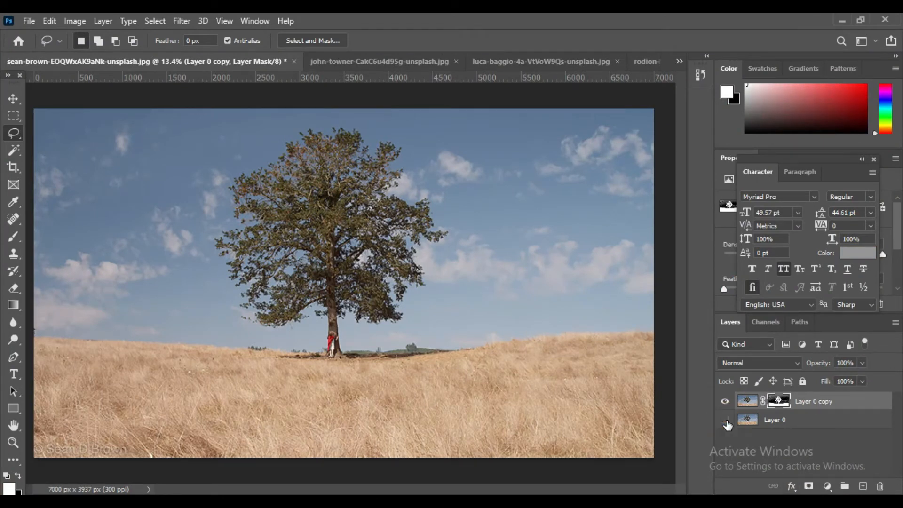
{"action": "left_click", "coordinate": [726, 422]}
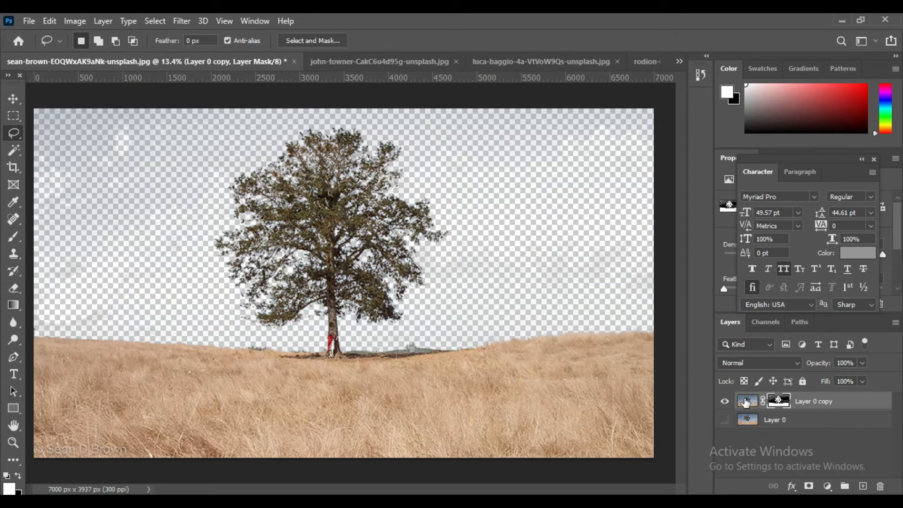
Compare the masked tree with the original photo by toggling the visibility of both layers
{"action": "left_click", "coordinate": [724, 401]}
{"action": "left_click", "coordinate": [725, 401]}
{"action": "left_click", "coordinate": [725, 421]}
{"action": "left_click", "coordinate": [725, 420]}
{"action": "left_click", "coordinate": [722, 402]}
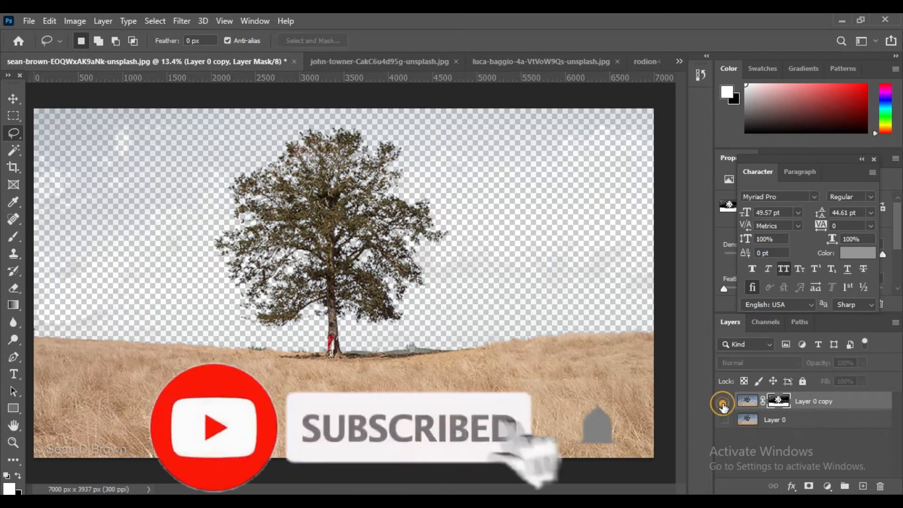
{"action": "left_click", "coordinate": [722, 403]}
{"action": "left_click", "coordinate": [726, 420]}
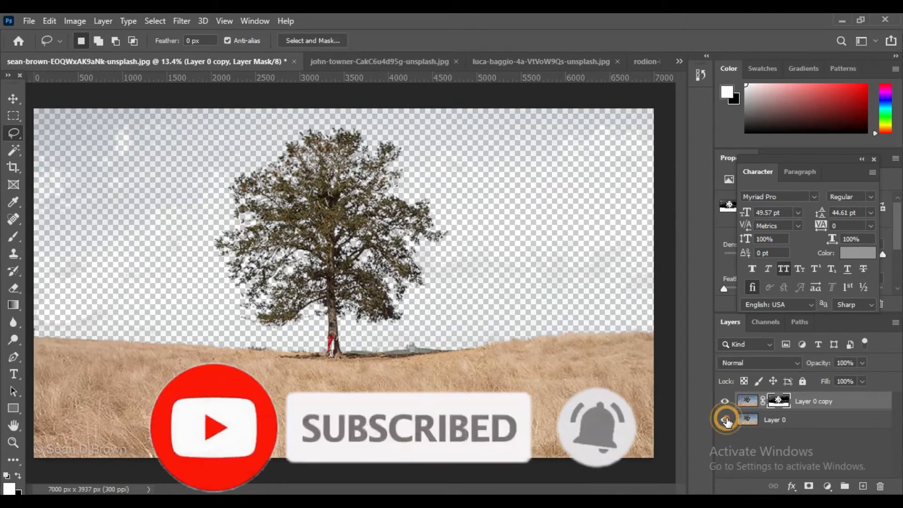
{"action": "left_click", "coordinate": [726, 420]}
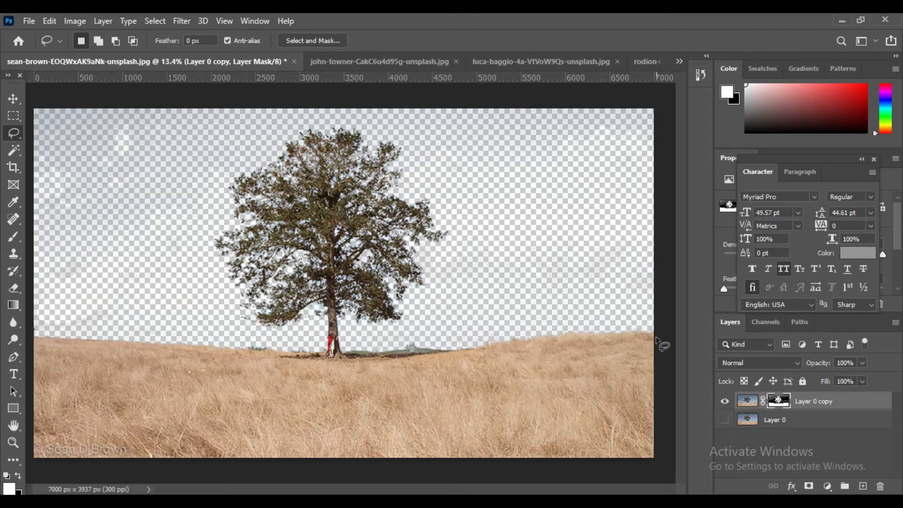
Check the foliage edges of the cut-out and apply the layer mask to Layer 0 copy
{"action": "left_click", "coordinate": [382, 237], "text": "ctrl"}
{"action": "left_click", "coordinate": [382, 238], "text": "ctrl"}
{"action": "left_click", "coordinate": [382, 238], "text": "ctrl"}
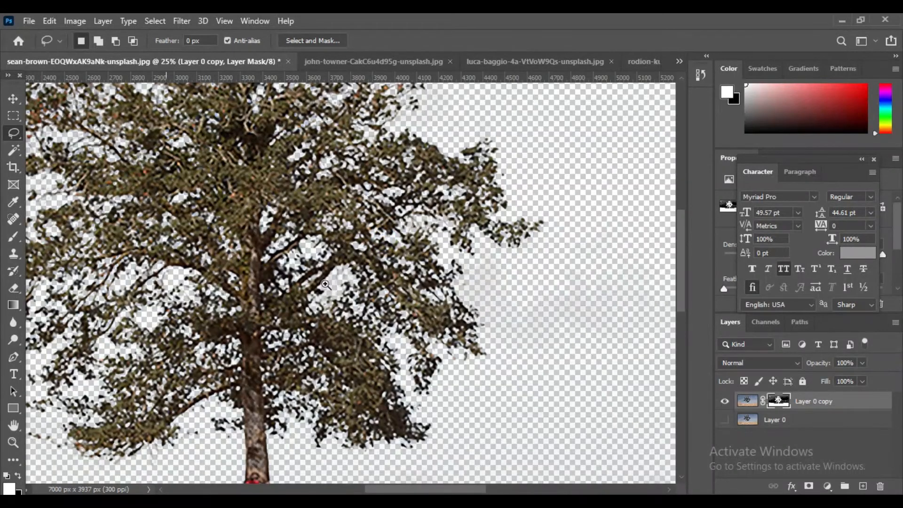
{"action": "left_click_drag", "start_coordinate": [162, 158], "coordinate": [270, 262]}
{"action": "left_click", "coordinate": [312, 306]}
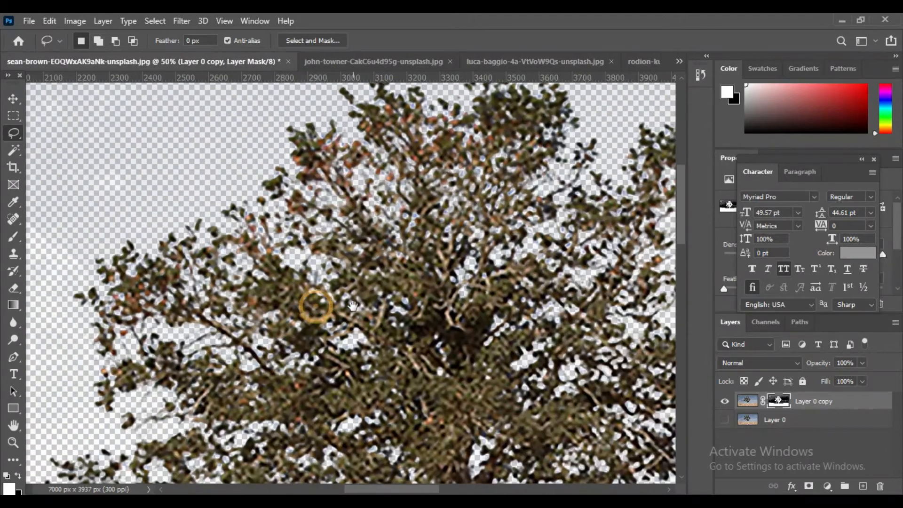
{"action": "key", "text": "ctrl+0"}
{"action": "right_click", "coordinate": [782, 403]}
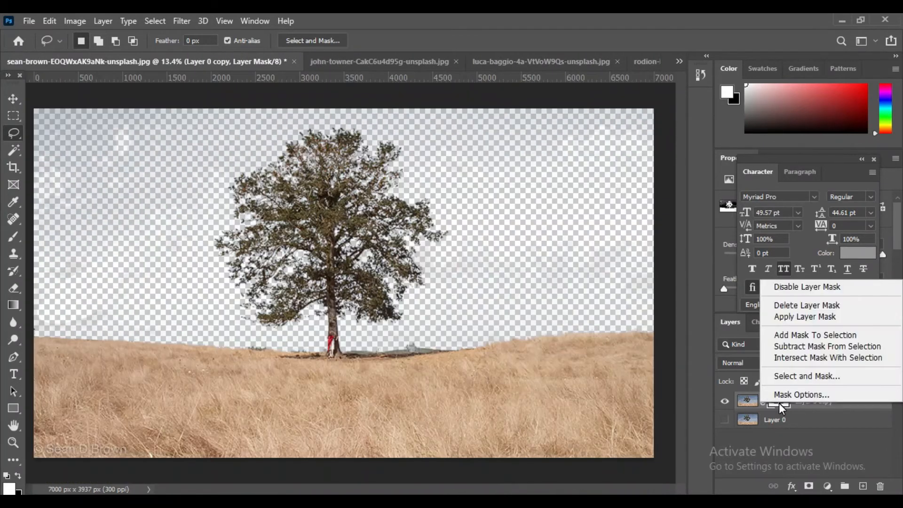
{"action": "left_click", "coordinate": [794, 318]}
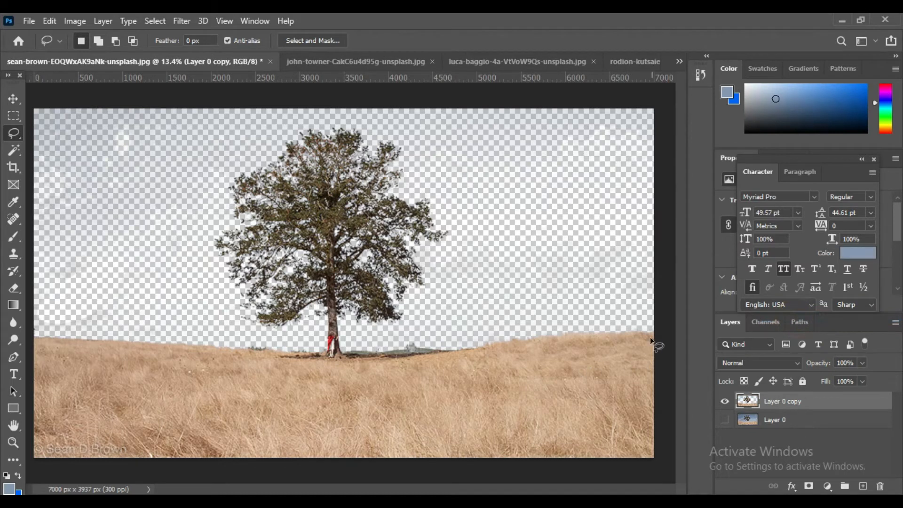
Select the full-width sky and hills above the water in the blue-sky landscape photo with a rectangular marquee
{"action": "left_click", "coordinate": [319, 64]}
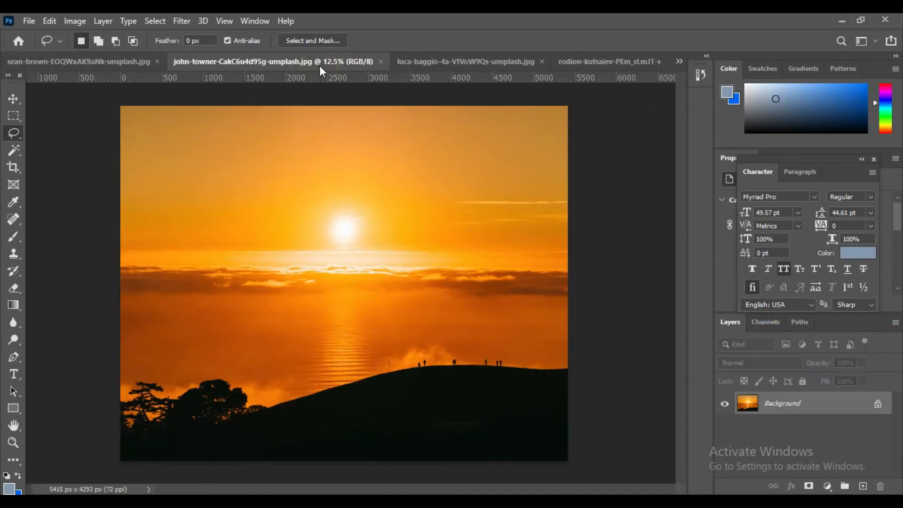
{"action": "left_click", "coordinate": [467, 62]}
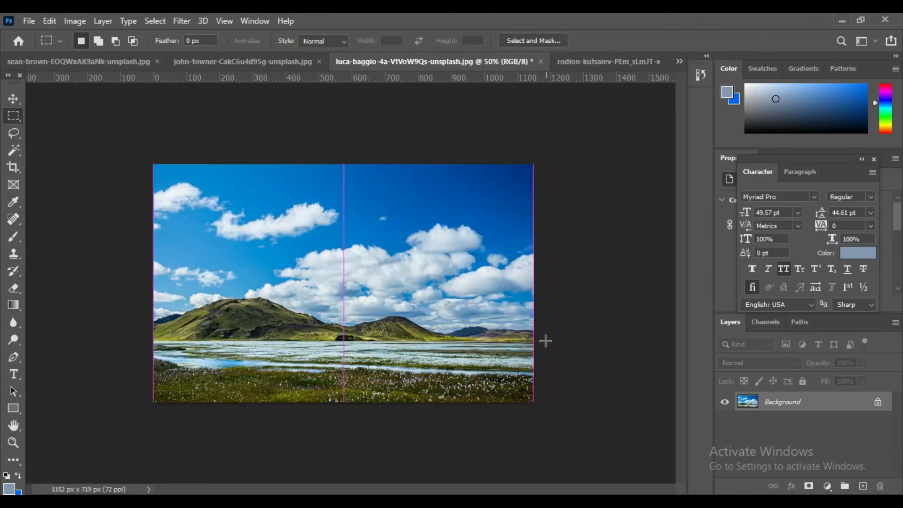
{"action": "left_click_drag", "start_coordinate": [544, 341], "coordinate": [532, 342]}
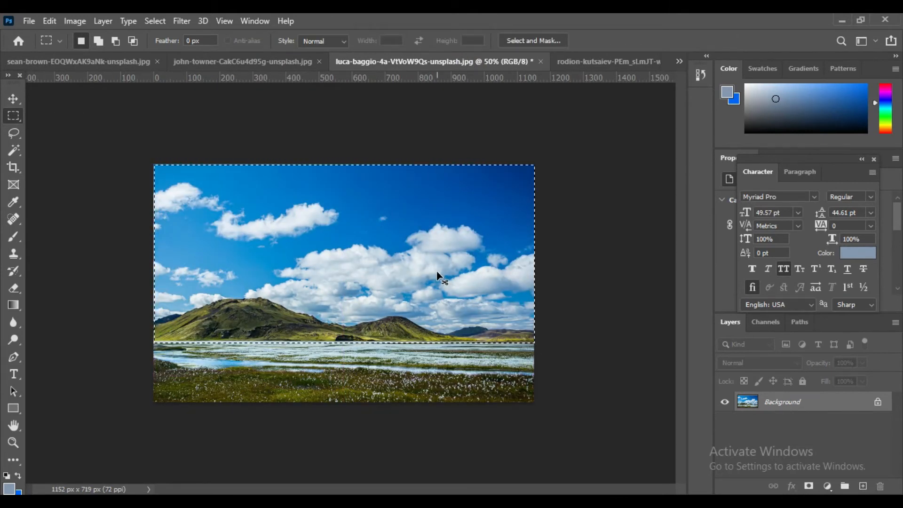
Copy the selected sky and hills into the tree photo as a new layer
{"action": "left_click", "coordinate": [117, 64]}
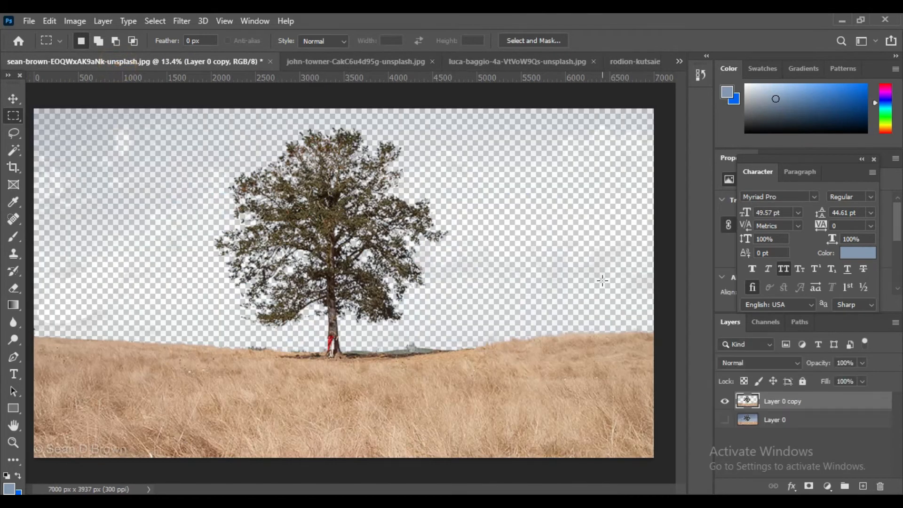
{"action": "key", "text": "ctrl+minus"}
{"action": "key", "text": "ctrl+minus"}
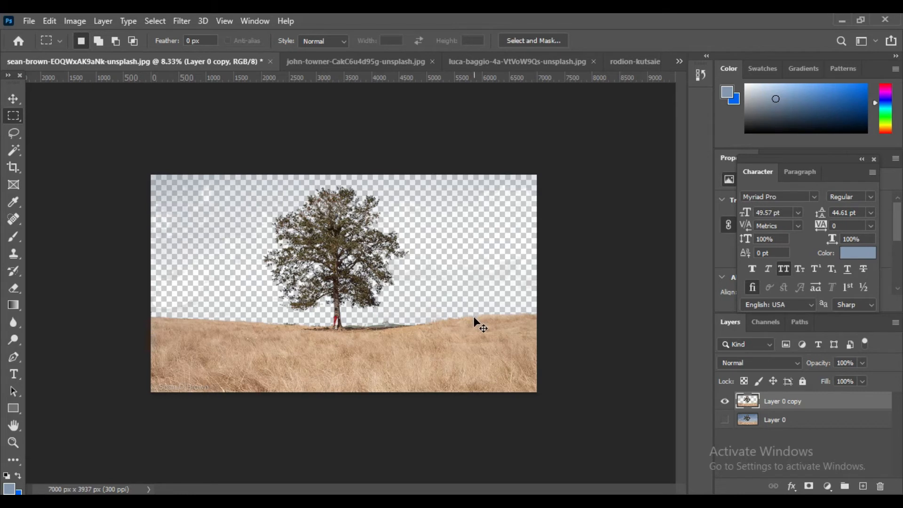
{"action": "key", "text": "ctrl+v"}
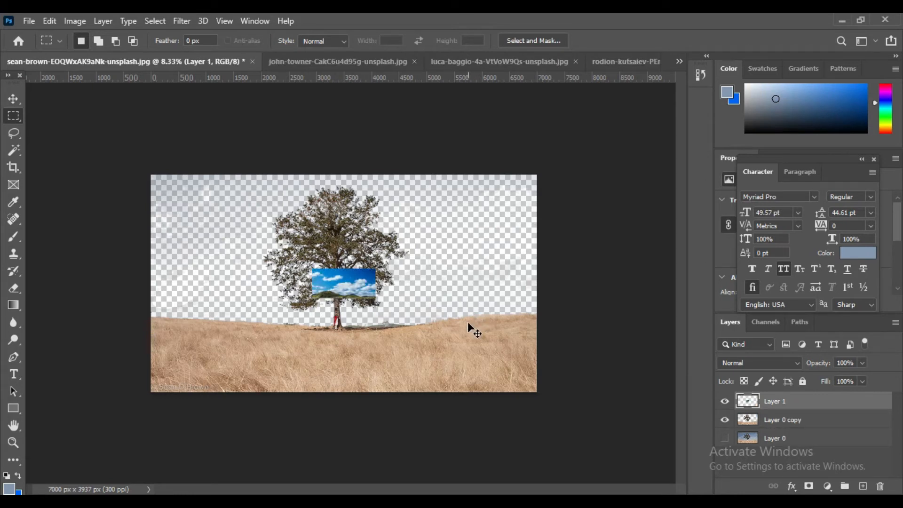
Scale the pasted sky to about 633% width and 733% height so it covers the whole canvas
{"action": "key", "text": "ctrl+t"}
{"action": "left_click_drag", "start_coordinate": [374, 270], "coordinate": [545, 173]}
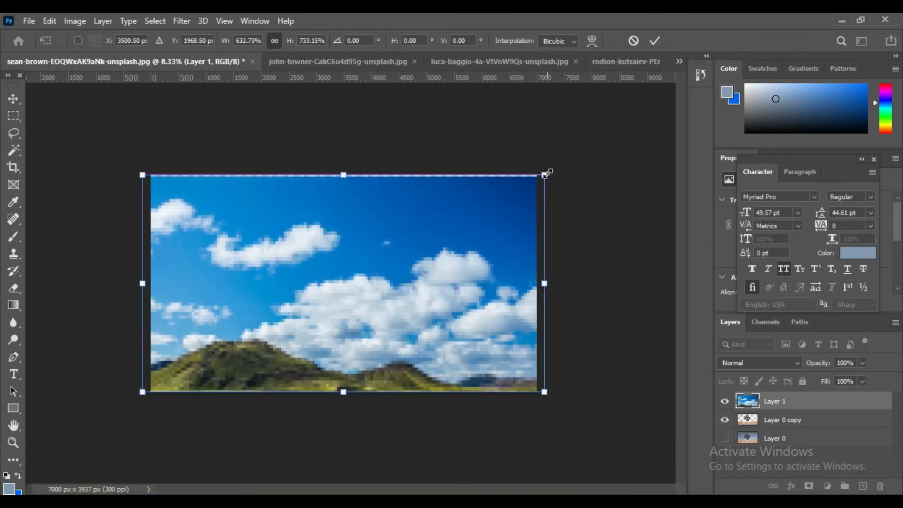
{"action": "key", "text": "Return"}
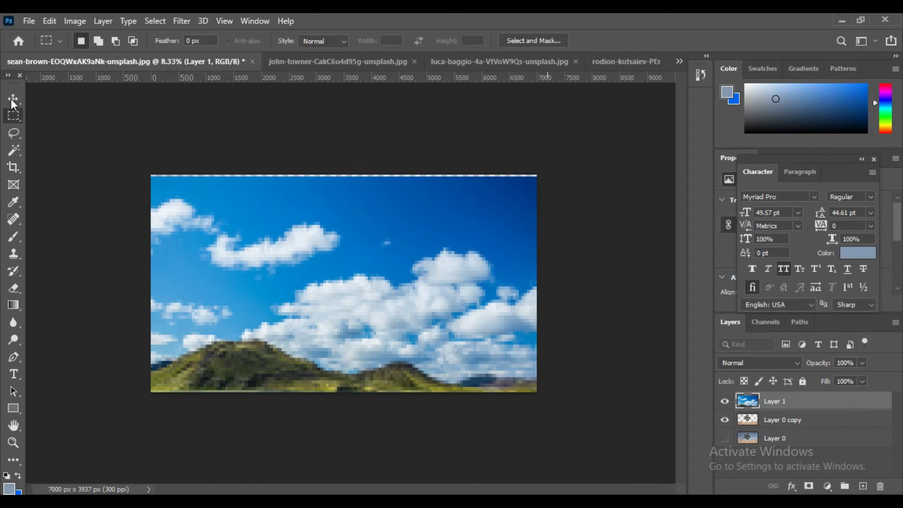
Move Layer 0 copy above Layer 1 so the tree and field sit in front of the new sky
{"action": "left_click", "coordinate": [13, 99]}
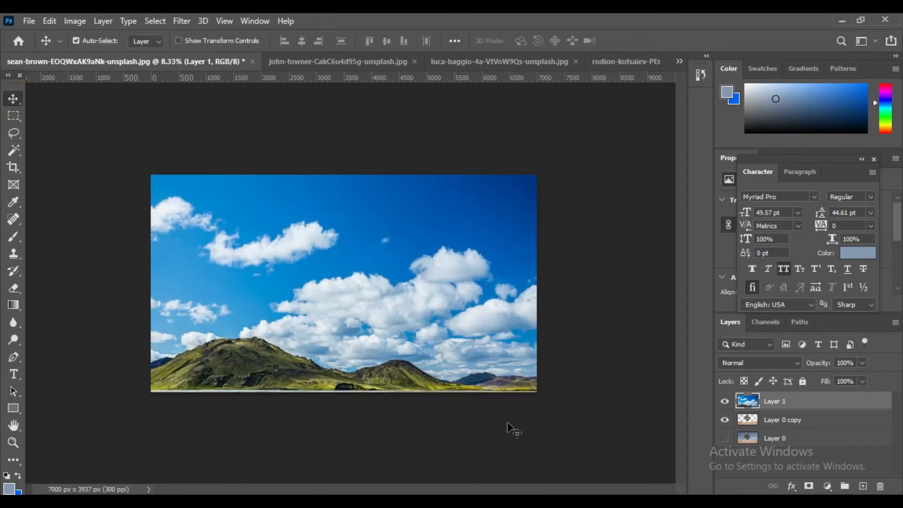
{"action": "left_click", "coordinate": [793, 425]}
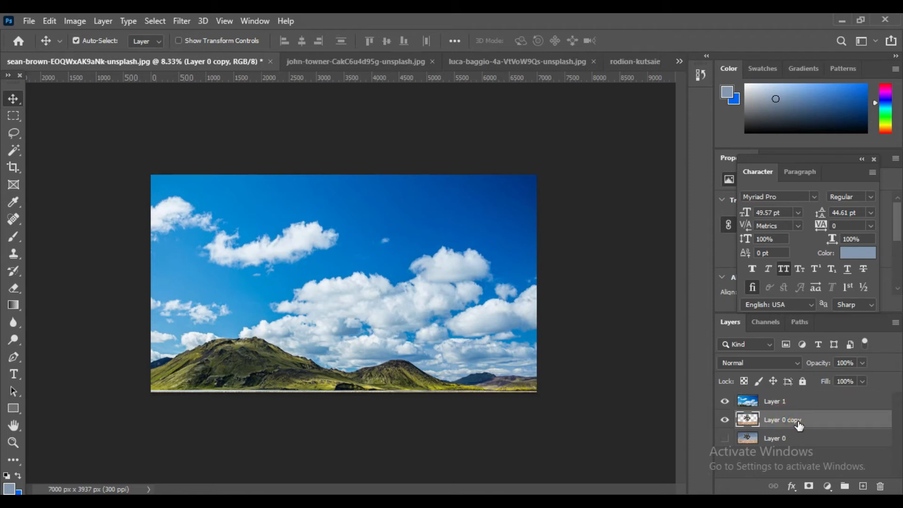
{"action": "left_click_drag", "start_coordinate": [794, 426], "coordinate": [794, 401]}
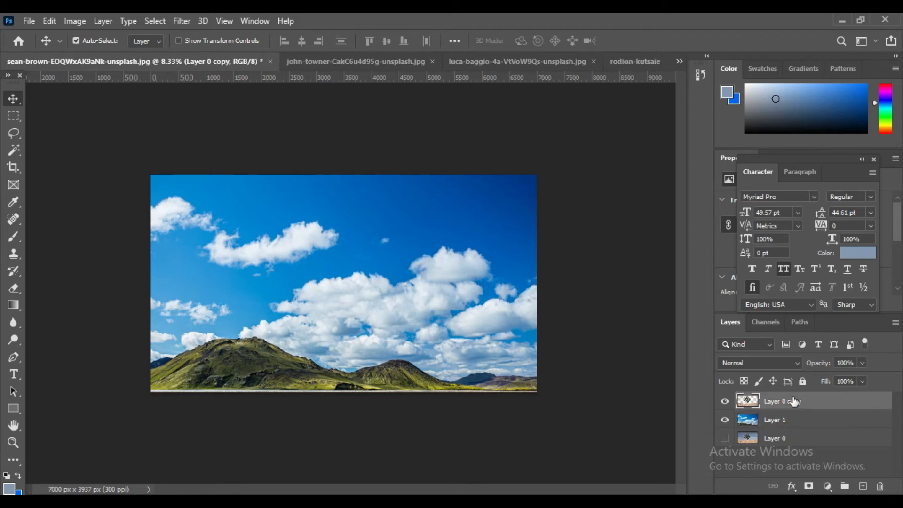
{"action": "key", "text": "ctrl"}
{"action": "left_click_drag", "start_coordinate": [604, 409], "coordinate": [606, 381]}
{"action": "key", "text": "ctrl+z"}
Compress Layer 1 vertically from its lower edge to 72.64% height, bringing the hills up to the field's horizon
{"action": "left_click", "coordinate": [773, 423]}
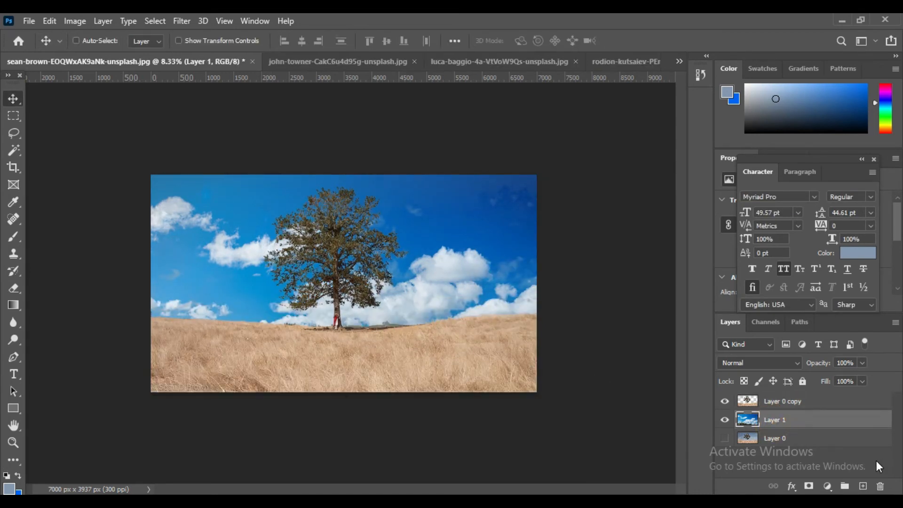
{"action": "key", "text": "ctrl+t"}
{"action": "left_click_drag", "start_coordinate": [342, 390], "coordinate": [344, 331]}
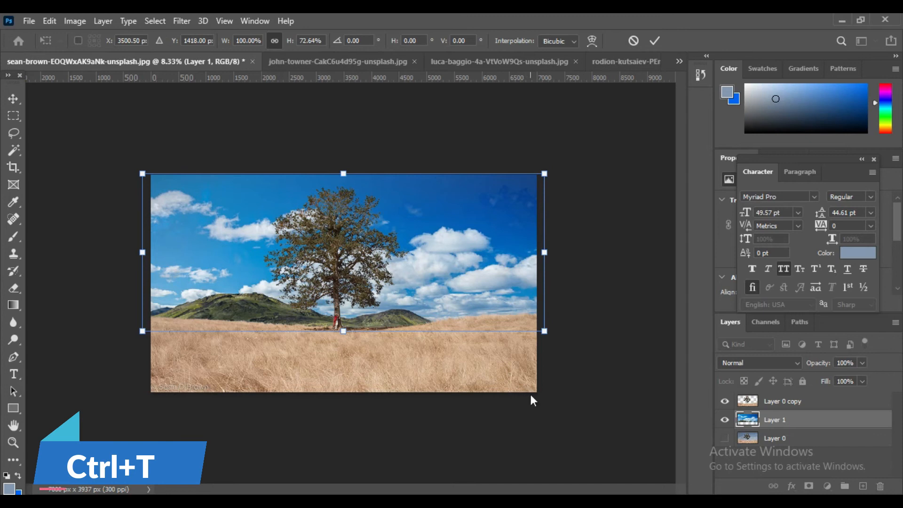
{"action": "key", "text": "Return"}
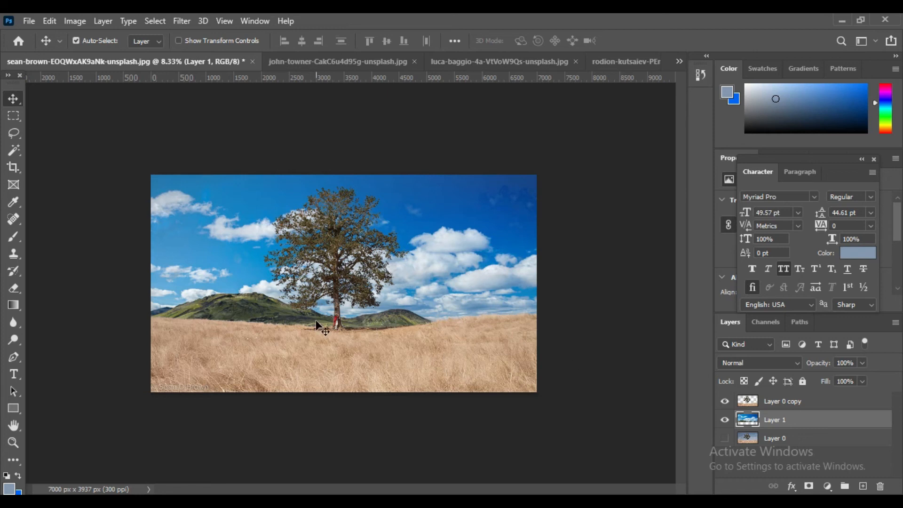
Compare the new sky with the original photo by toggling the visibility of Layer 0 and Layer 1
{"action": "left_click", "coordinate": [724, 438]}
{"action": "left_click", "coordinate": [724, 419]}
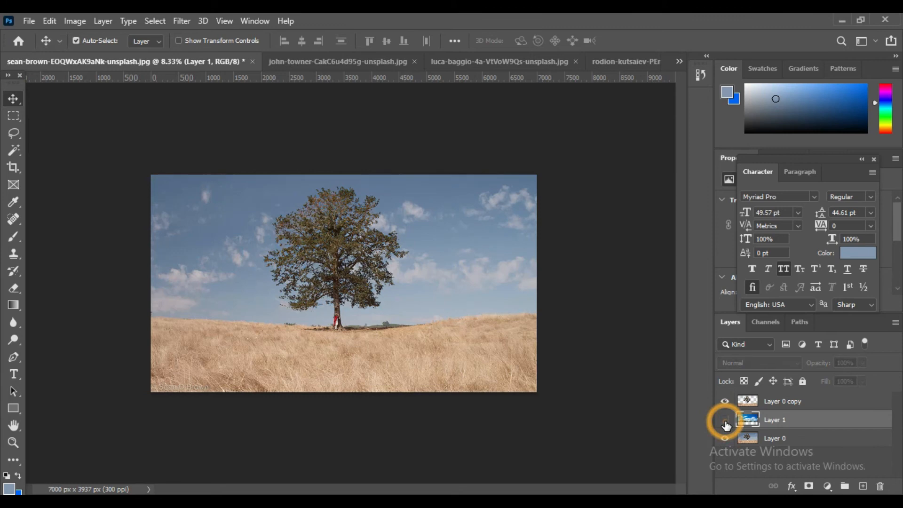
{"action": "left_click", "coordinate": [724, 420]}
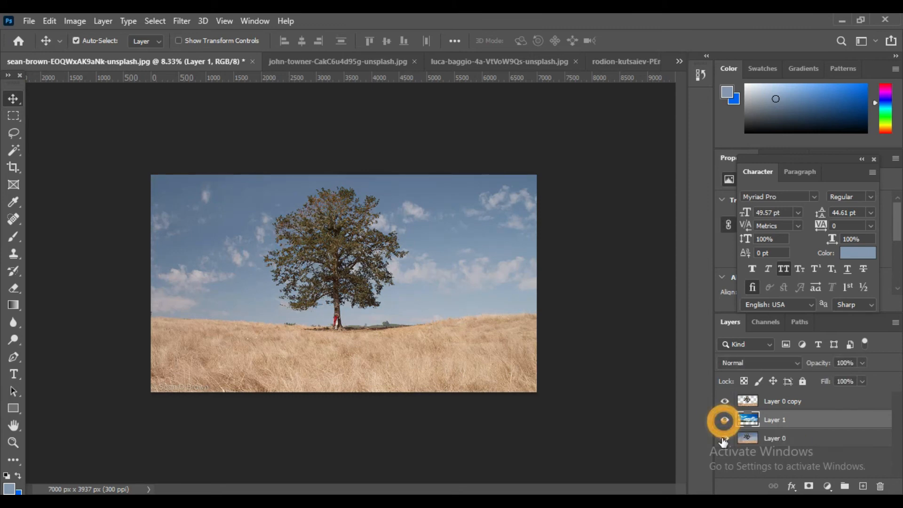
{"action": "left_click", "coordinate": [724, 438]}
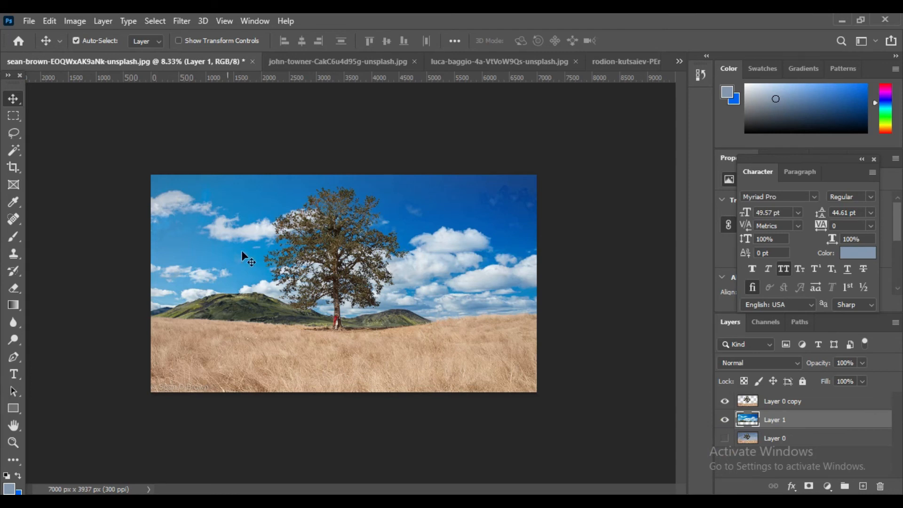
Inspect the tree's foliage and branch edges up close against the new sky
{"action": "scroll", "coordinate": [342, 252], "scroll_direction": "up", "scroll_amount": 3}
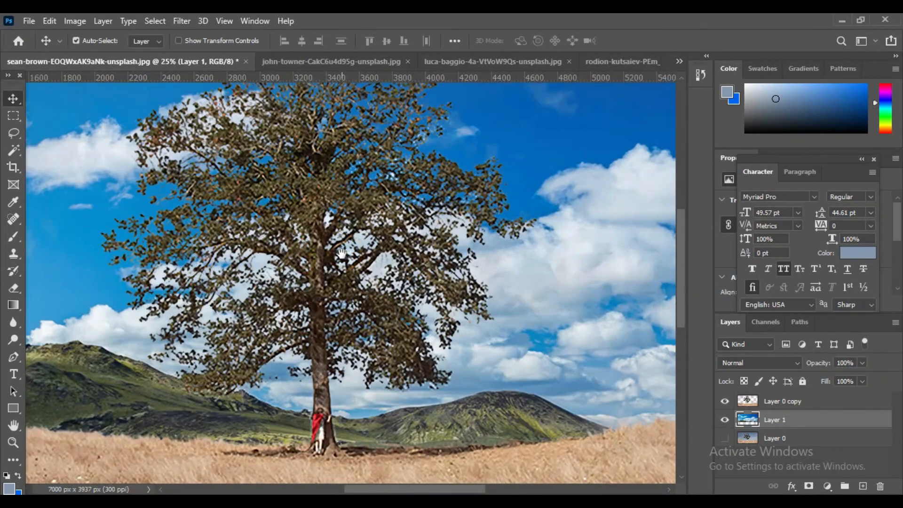
{"action": "scroll", "coordinate": [342, 252], "scroll_direction": "up", "scroll_amount": 2}
{"action": "left_click_drag", "start_coordinate": [339, 254], "coordinate": [393, 268]}
{"action": "left_click_drag", "start_coordinate": [317, 263], "coordinate": [382, 264]}
{"action": "left_click_drag", "start_coordinate": [300, 292], "coordinate": [349, 270]}
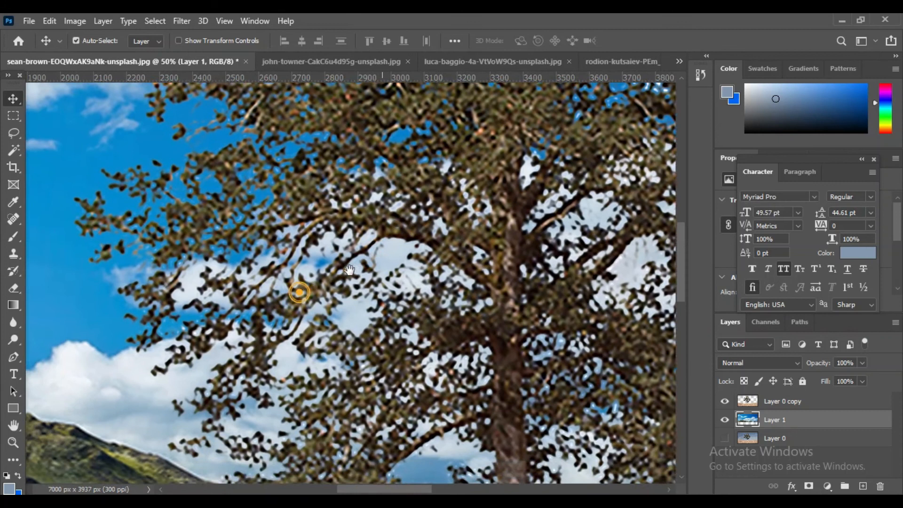
{"action": "key", "text": "ctrl+0"}
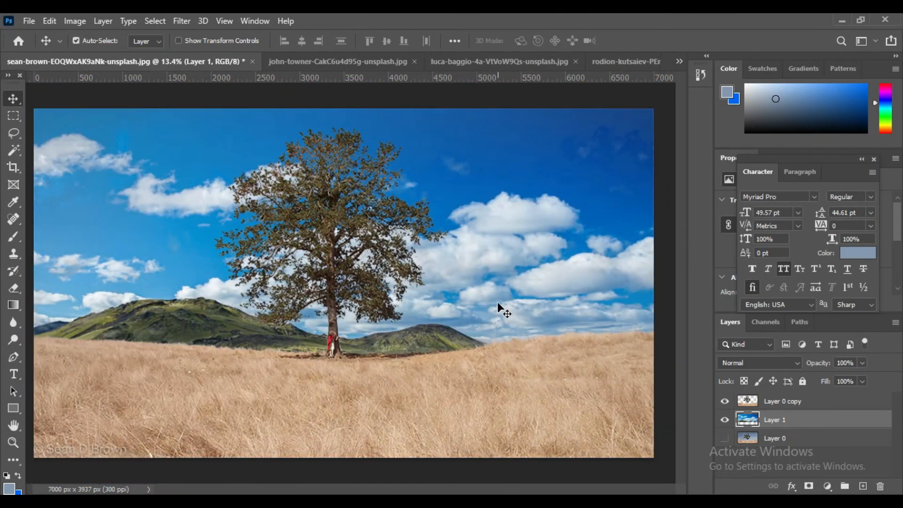
Compare the transparent cut-out with the finished composite by hiding and showing Layer 1
{"action": "key", "text": "ctrl+minus"}
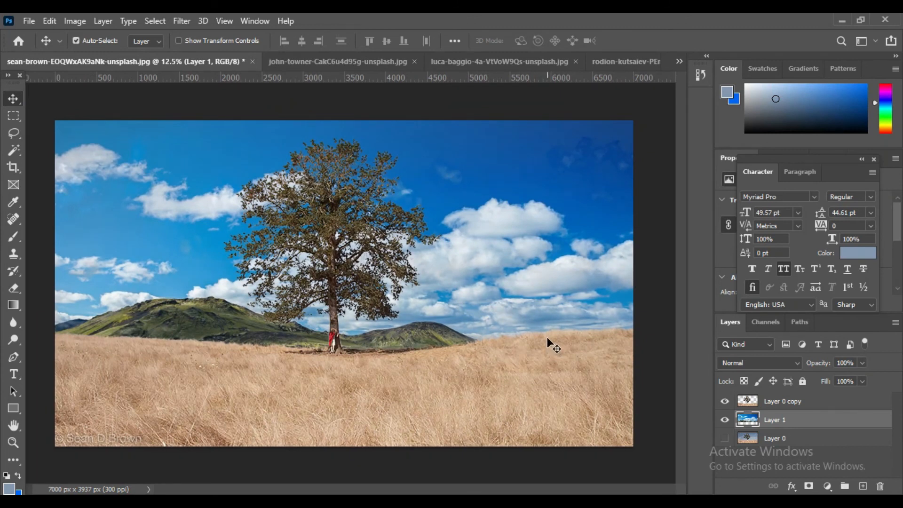
{"action": "left_click", "coordinate": [724, 420]}
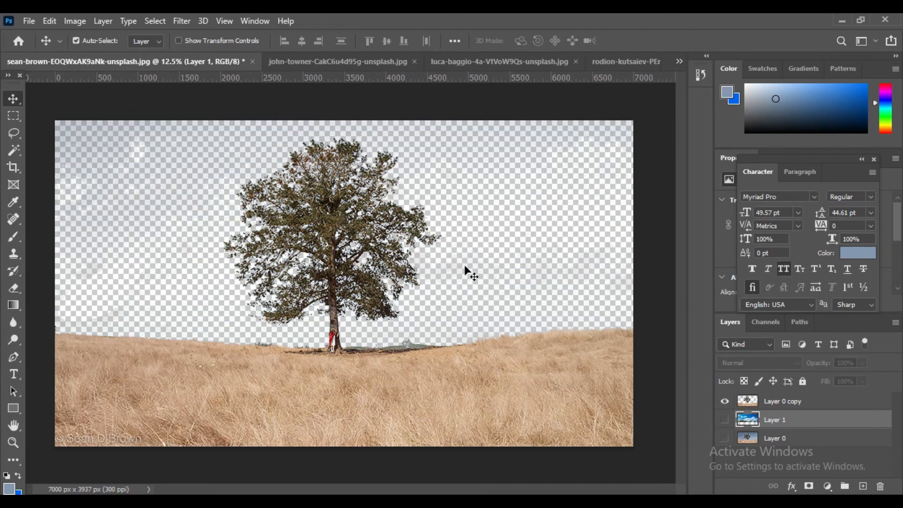
{"action": "left_click", "coordinate": [724, 420]}
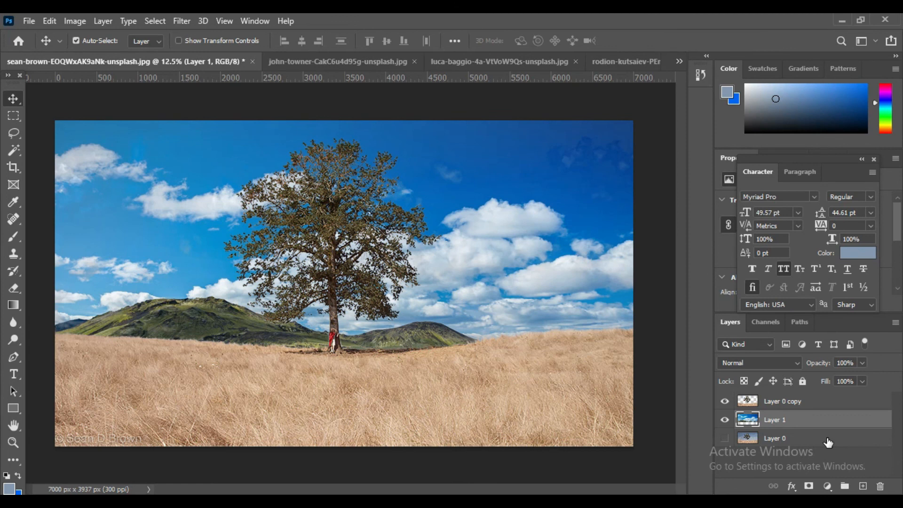